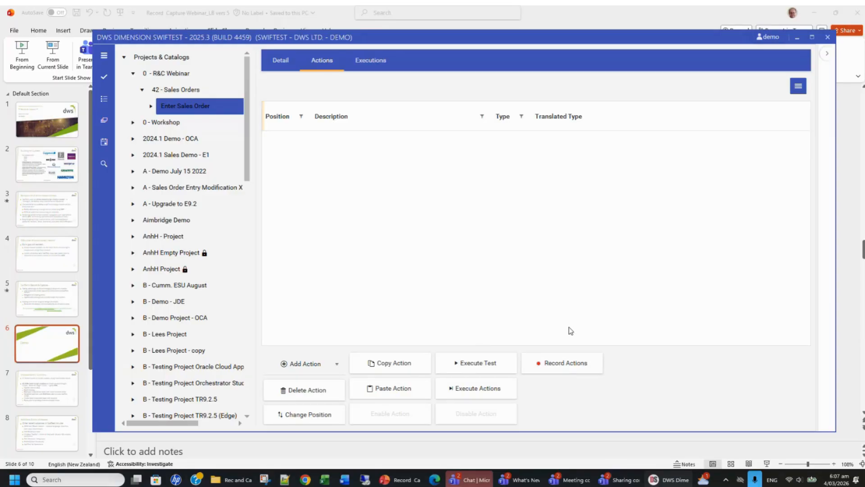
Start recording browser actions for the Enter Sales Order test
left_click(564, 364)
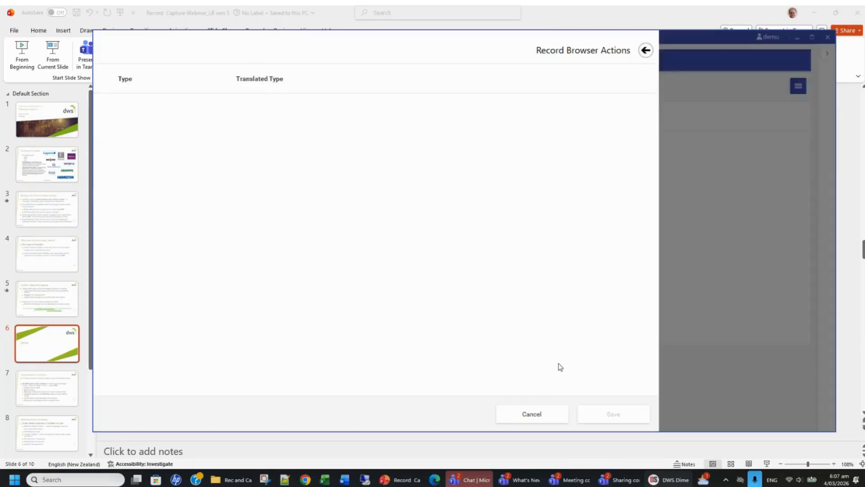
left_click_drag(93, 388, 494, 379)
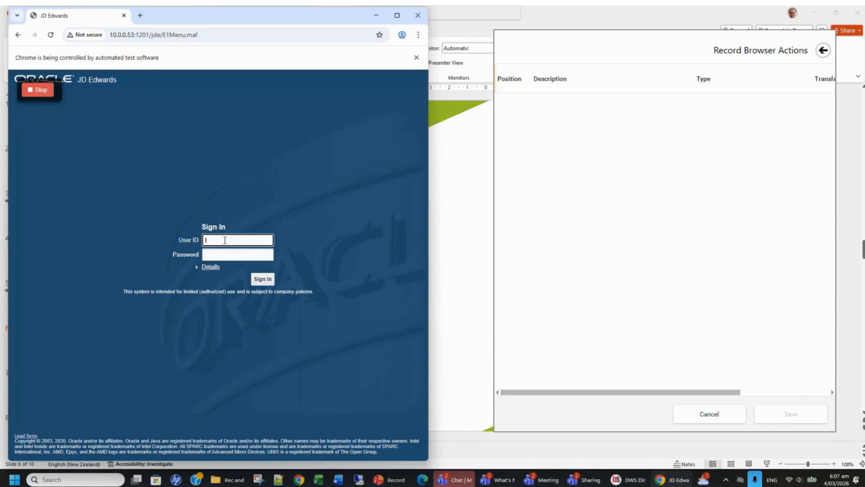
Sign in to JD Edwards with the user ID and account password
type("b")
key("Tab")
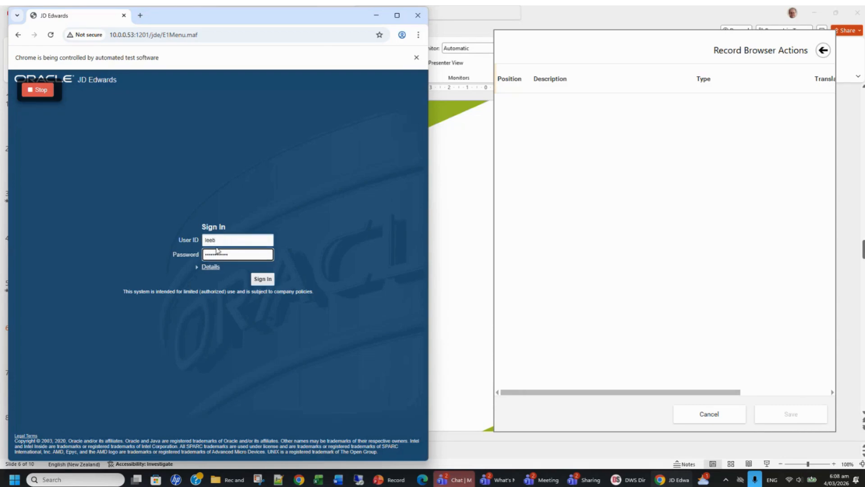
left_click(262, 279)
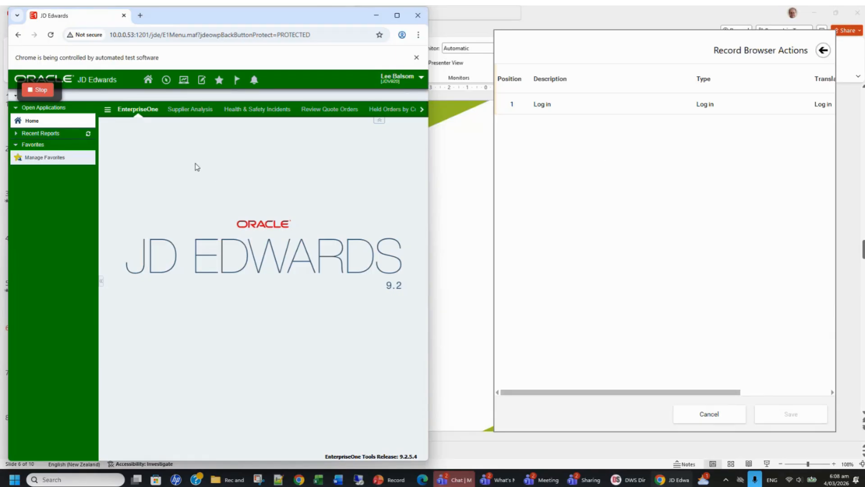
Open application P4210 version ZJDE0001 through the fast path
left_click(167, 81)
type("P42")
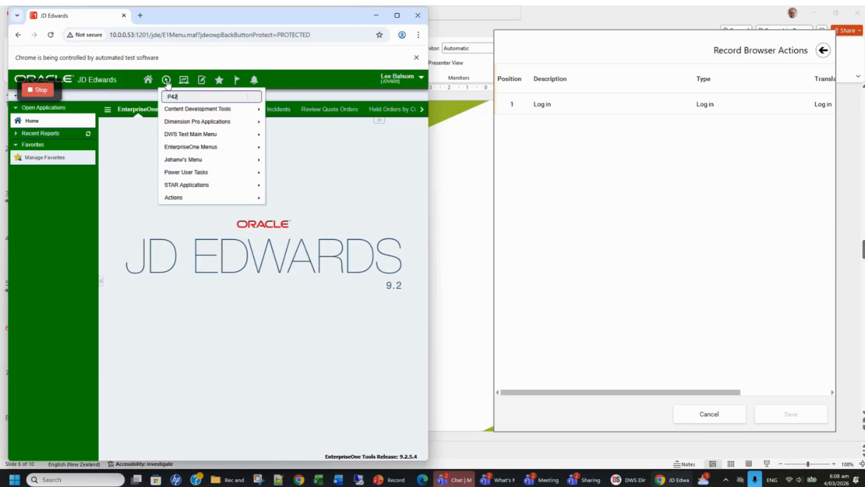
type("10 ZJDE0001")
key("Return")
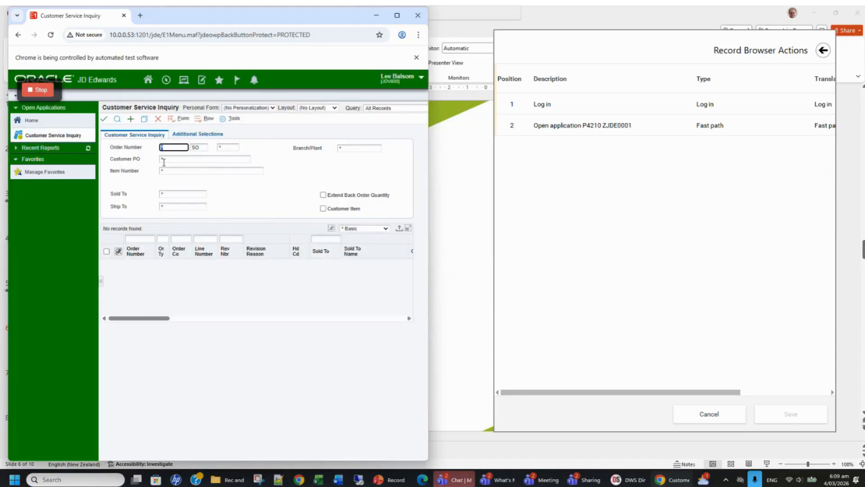
Add a new sales order with Branch/Plant 30 and Sold To 4242
left_click(131, 120)
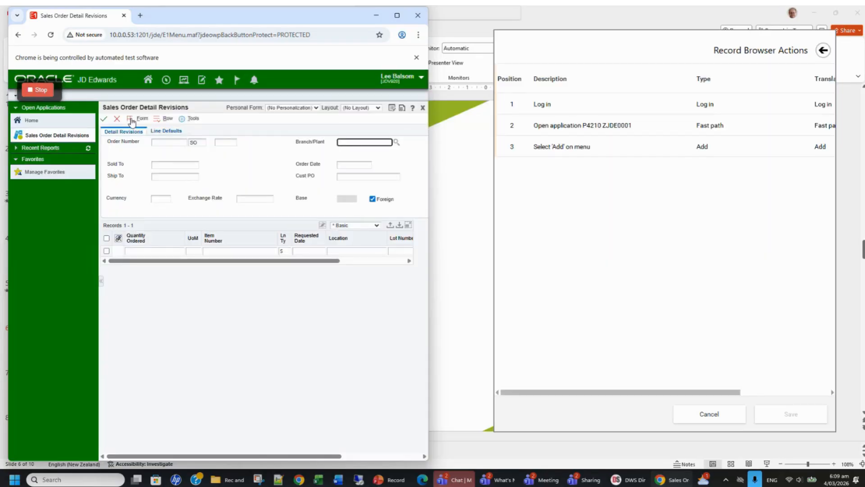
type("30")
left_click(178, 164)
type("4242")
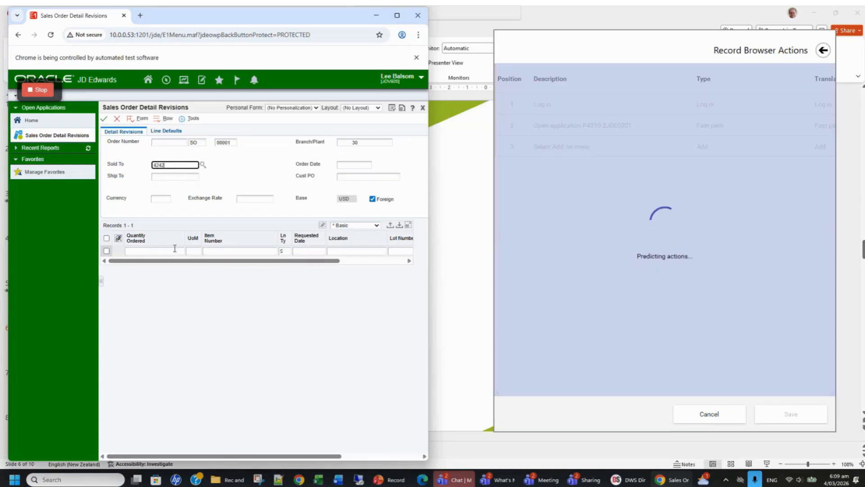
Enter order lines for quantity 1 of item 210 and quantity 2 of item 220, then confirm the order
left_click(165, 251)
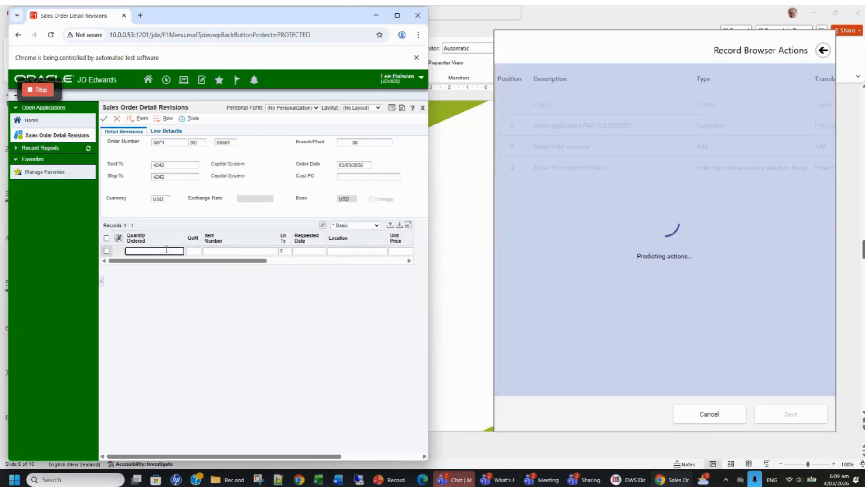
type("1")
left_click(214, 250)
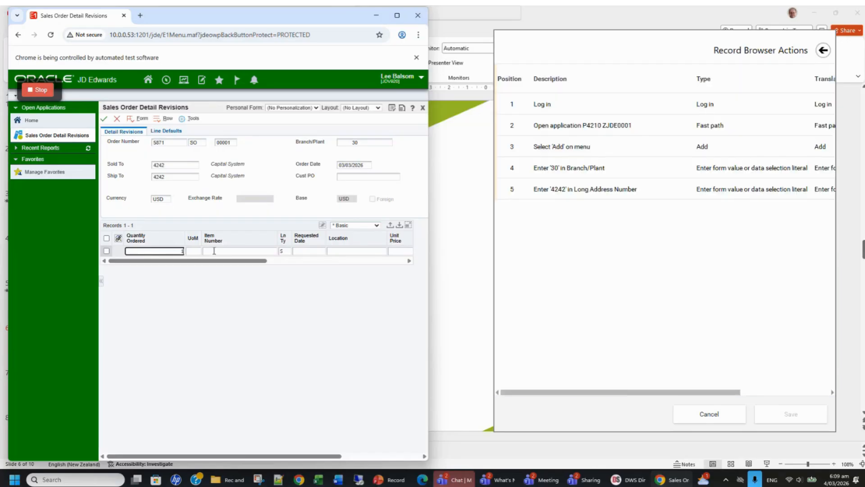
type("210")
left_click(173, 261)
type("2")
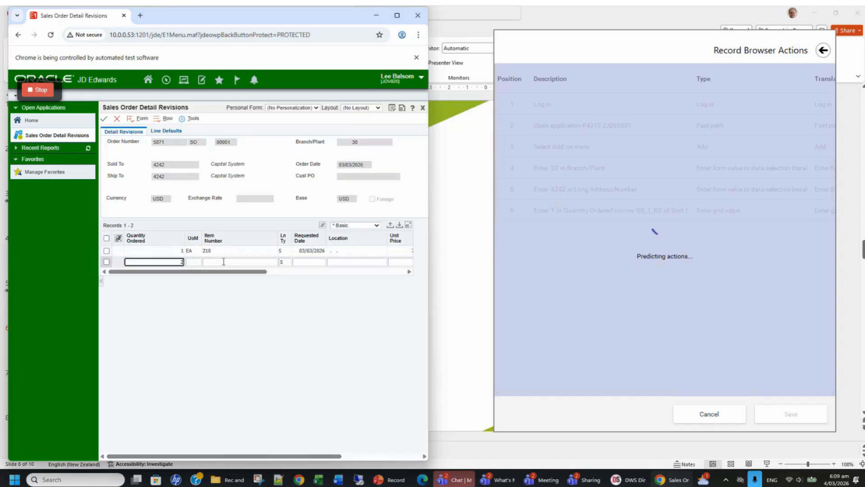
left_click(224, 261)
type("220")
key("Tab")
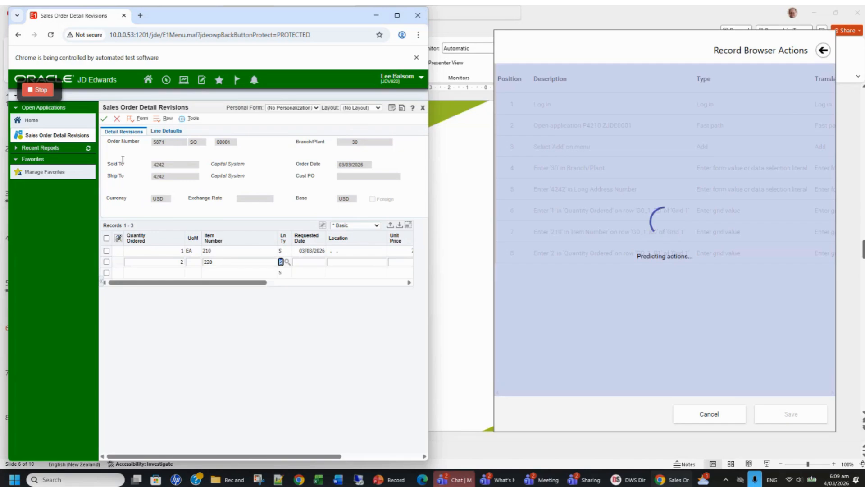
left_click(105, 121)
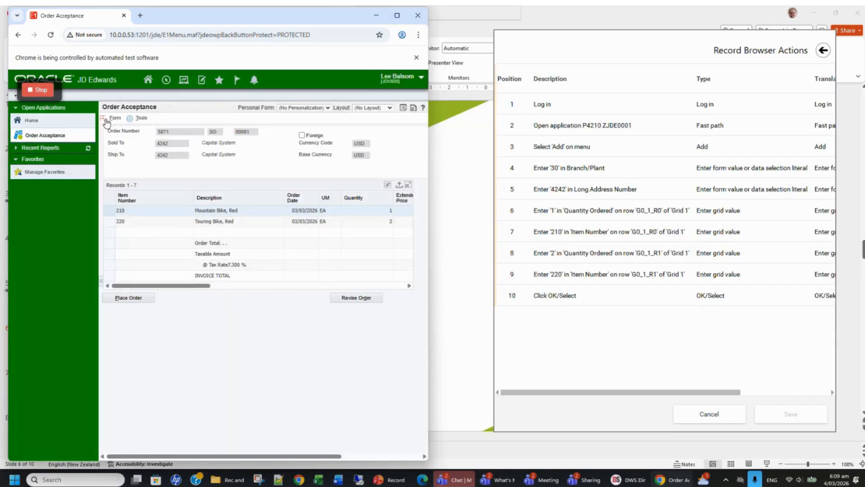
Place the order and close the Sales Order Detail Revisions and Customer Service Inquiry forms
left_click(125, 299)
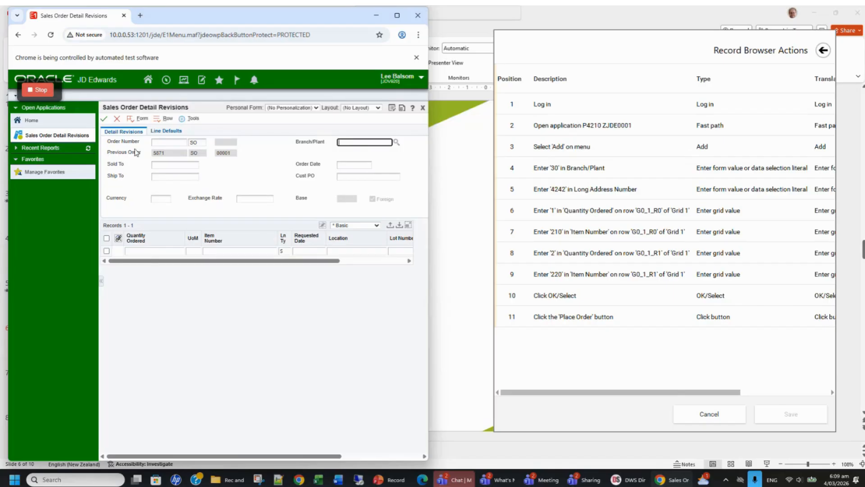
left_click(117, 119)
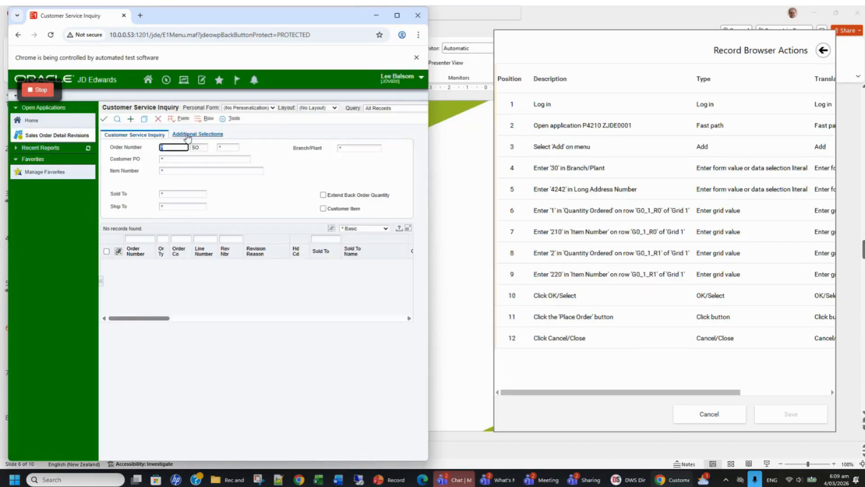
left_click(158, 120)
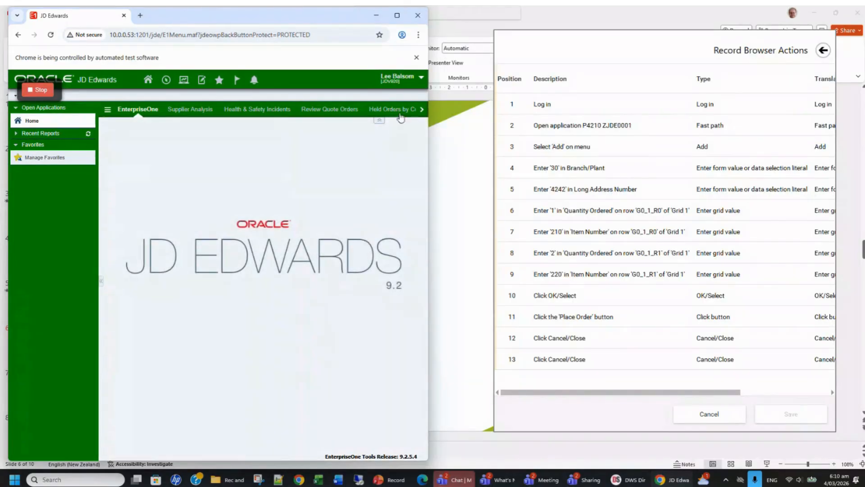
Sign out of JD Edwards and stop the recording
left_click(420, 80)
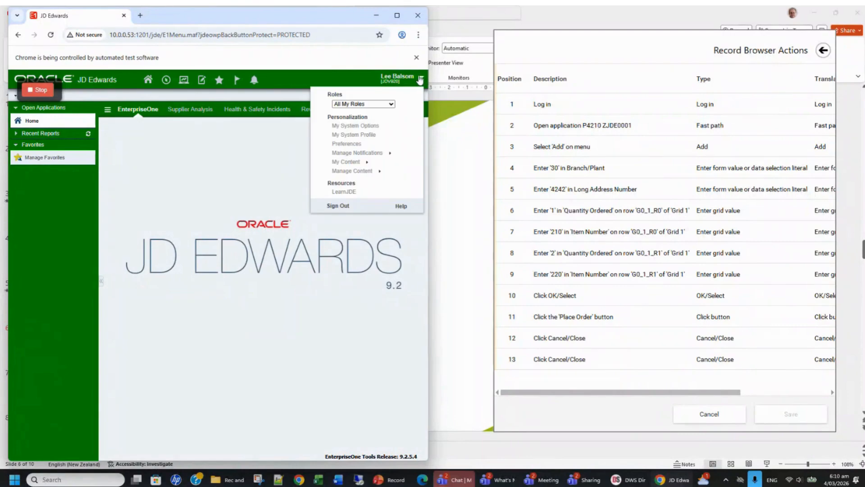
left_click(335, 207)
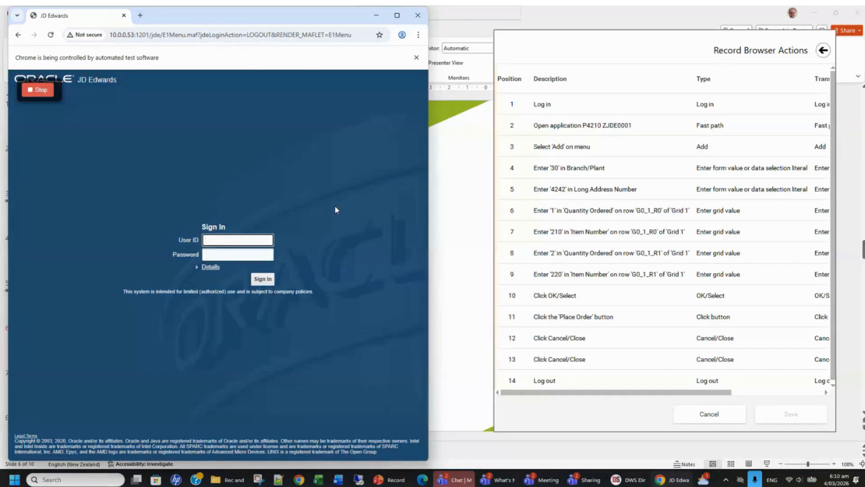
left_click(39, 93)
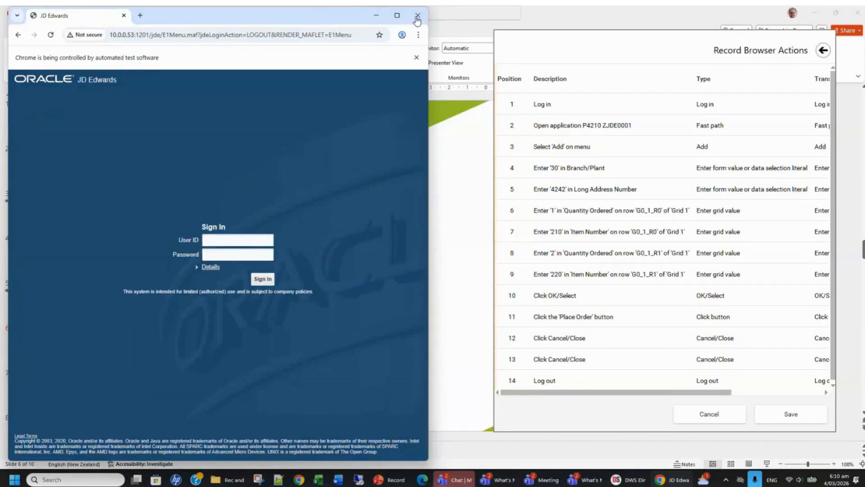
Close the automated browser window and save the recorded actions to the test
left_click_drag(248, 17, 254, 47)
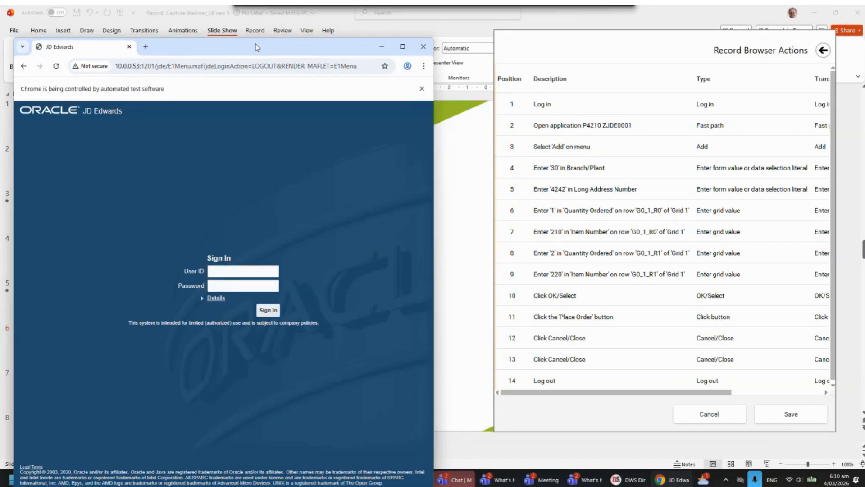
left_click(423, 47)
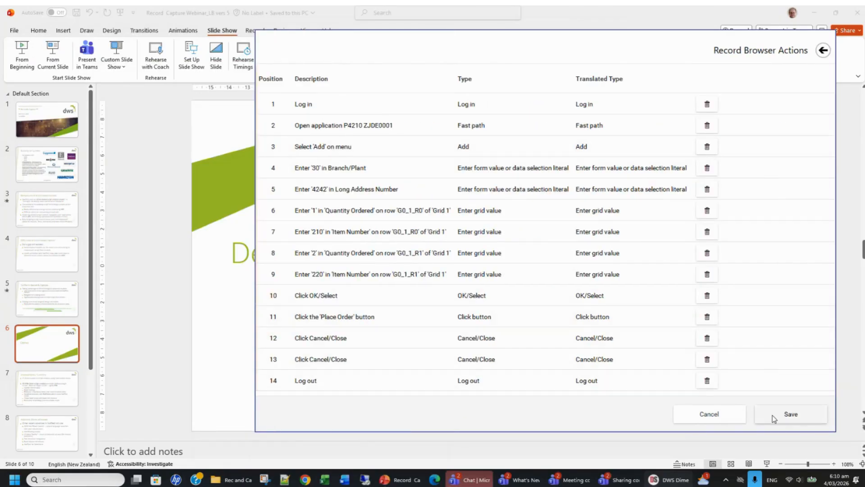
left_click(771, 415)
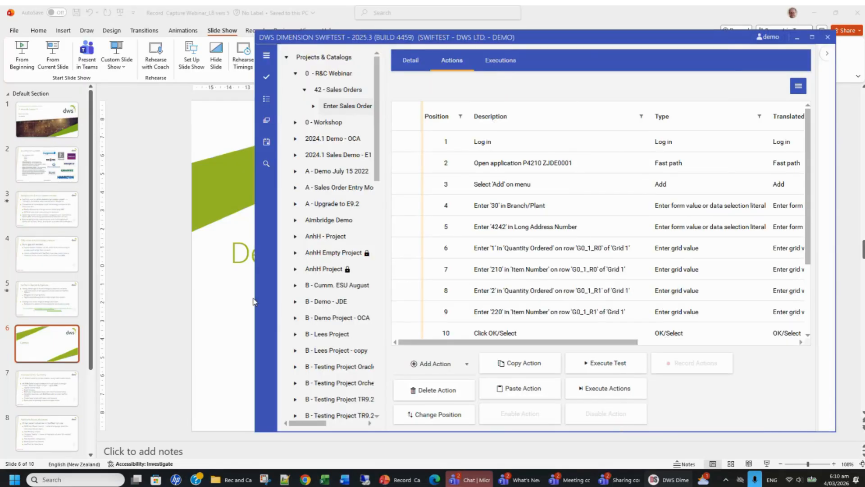
Switch to PowerPoint and start the slide show from the current slide, advancing to the next slide
left_click_drag(255, 303, 54, 302)
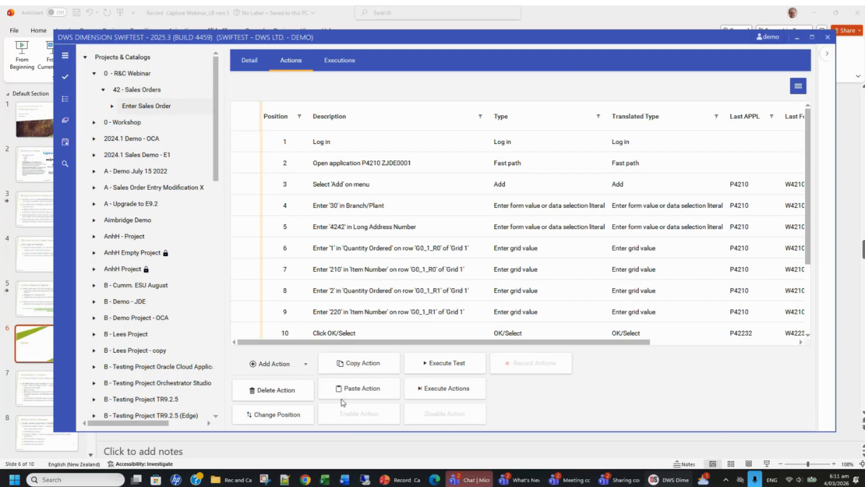
left_click(403, 479)
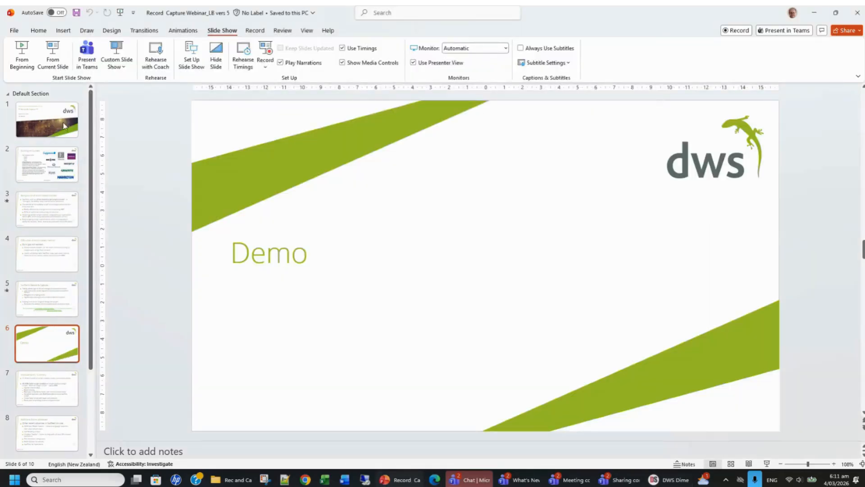
left_click(52, 58)
left_click(209, 110)
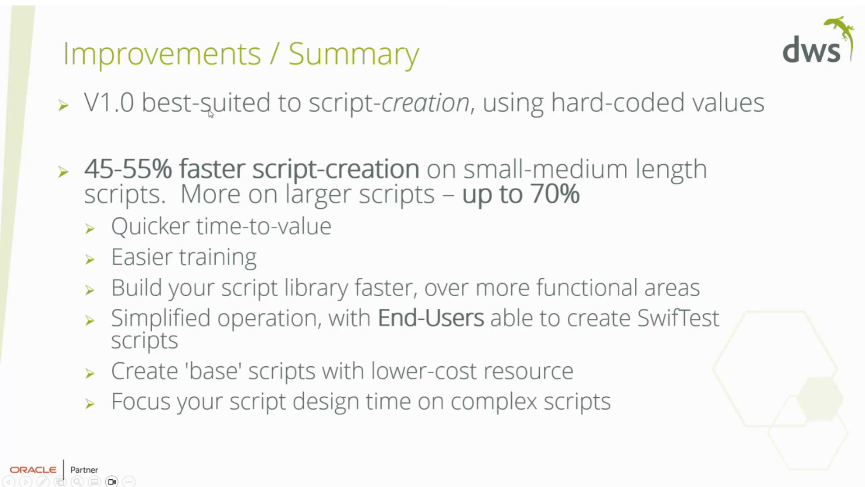